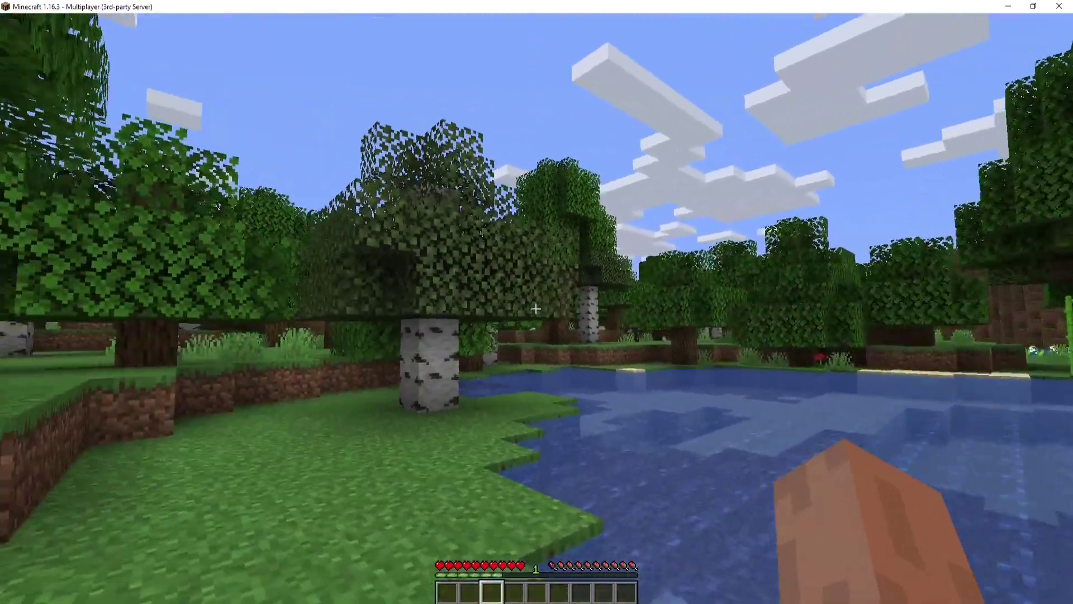
# Walk forward onto the grassy ledge beside the forest lake.
pyautogui.press('w')
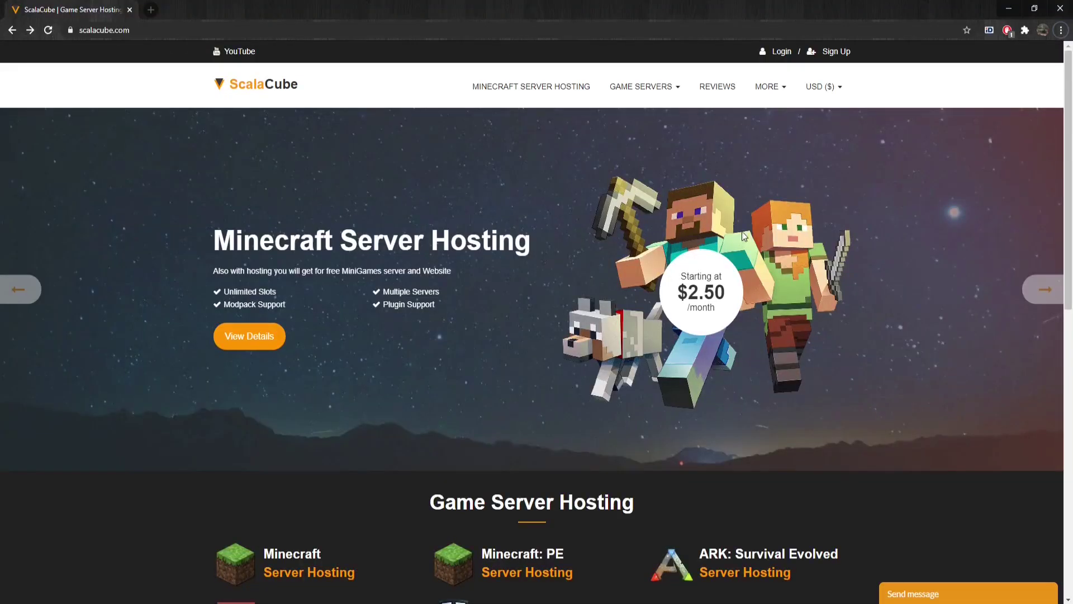
# Go from the ScalaCube account page to Minecraft hosting and begin building a server plan.
pyautogui.click(830, 52)
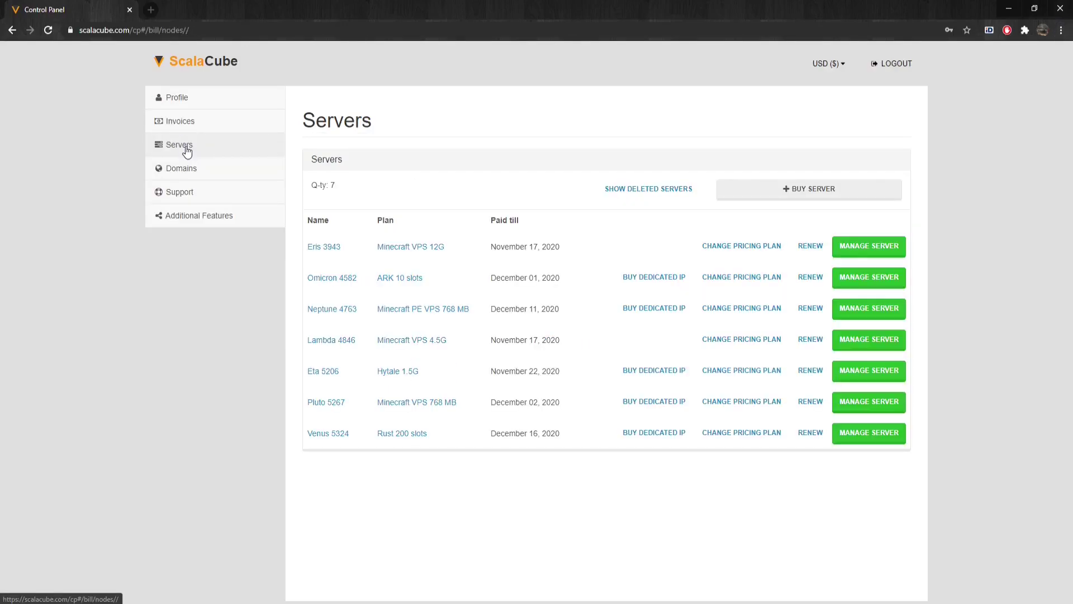
pyautogui.click(796, 190)
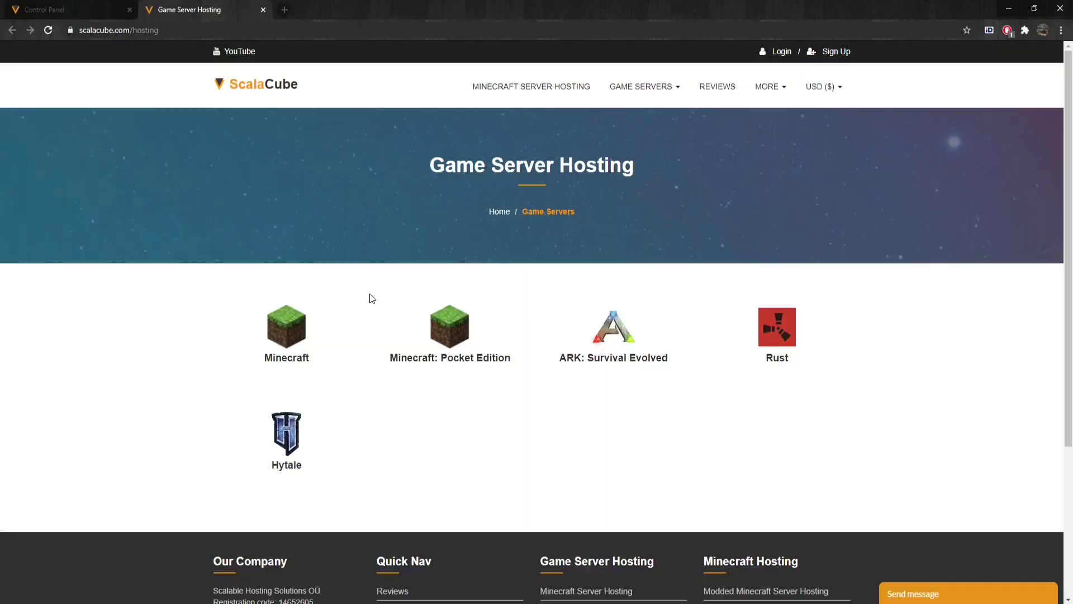
pyautogui.click(296, 336)
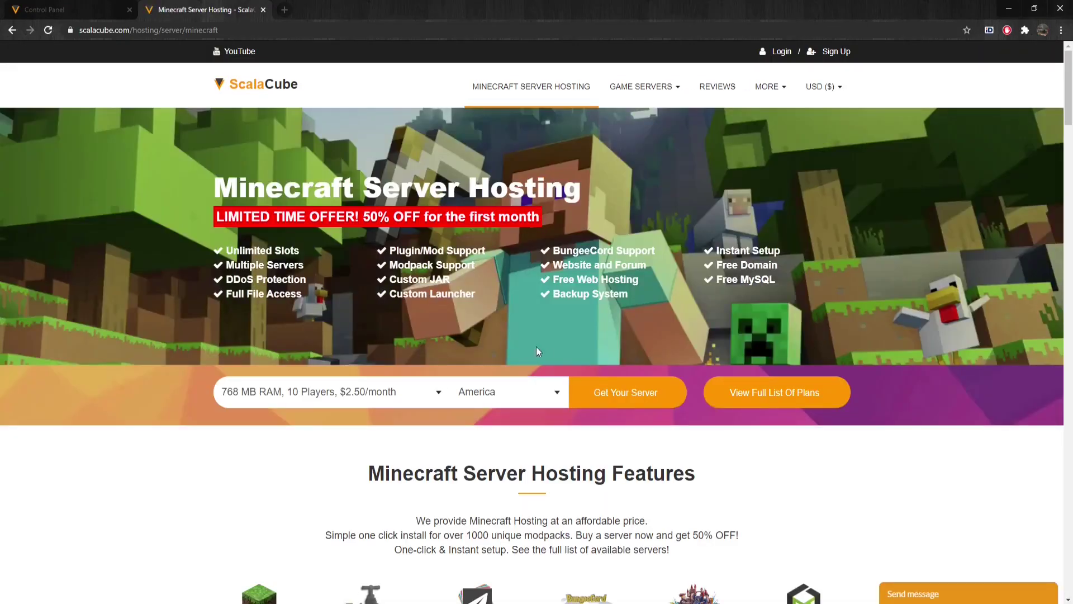
pyautogui.click(635, 394)
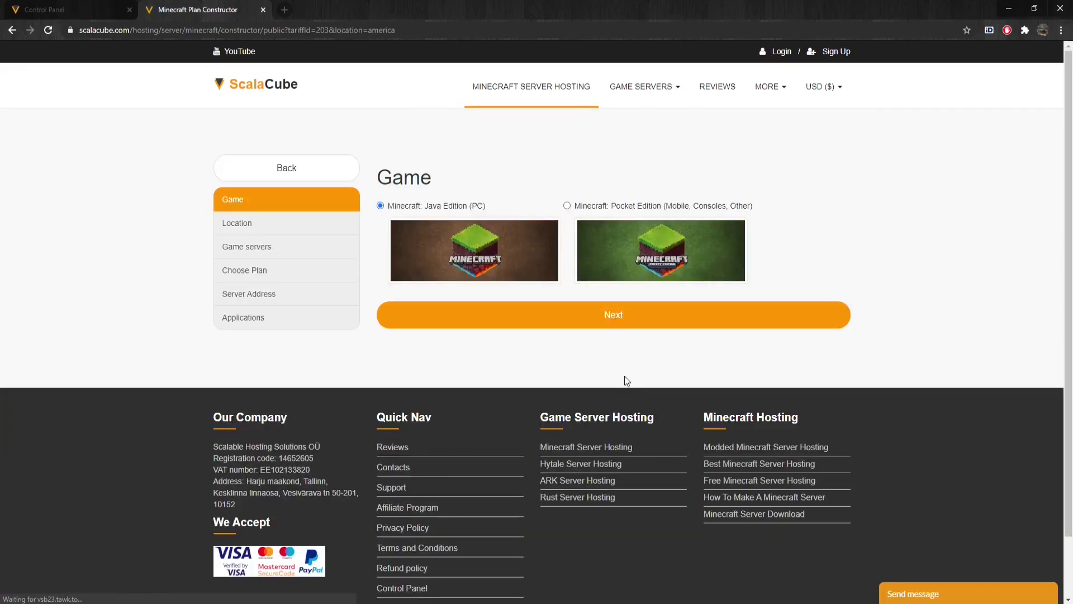
# Choose Java Edition, Europe, Standard Minecraft 1.16.4 and the recommended Minecraft VPS 4.5G plan.
pyautogui.click(612, 316)
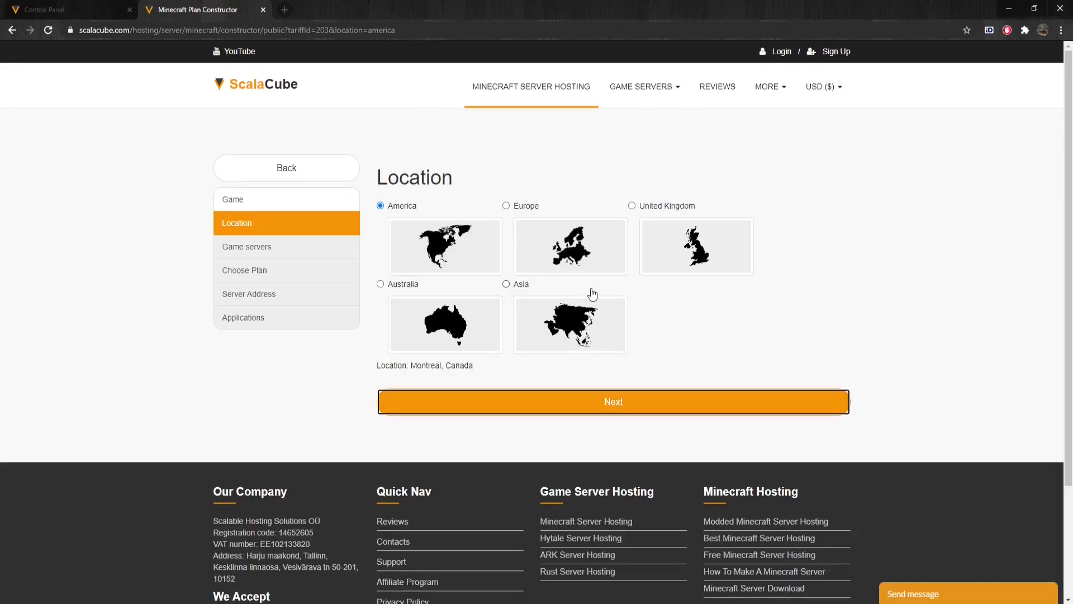
pyautogui.click(547, 253)
pyautogui.click(611, 402)
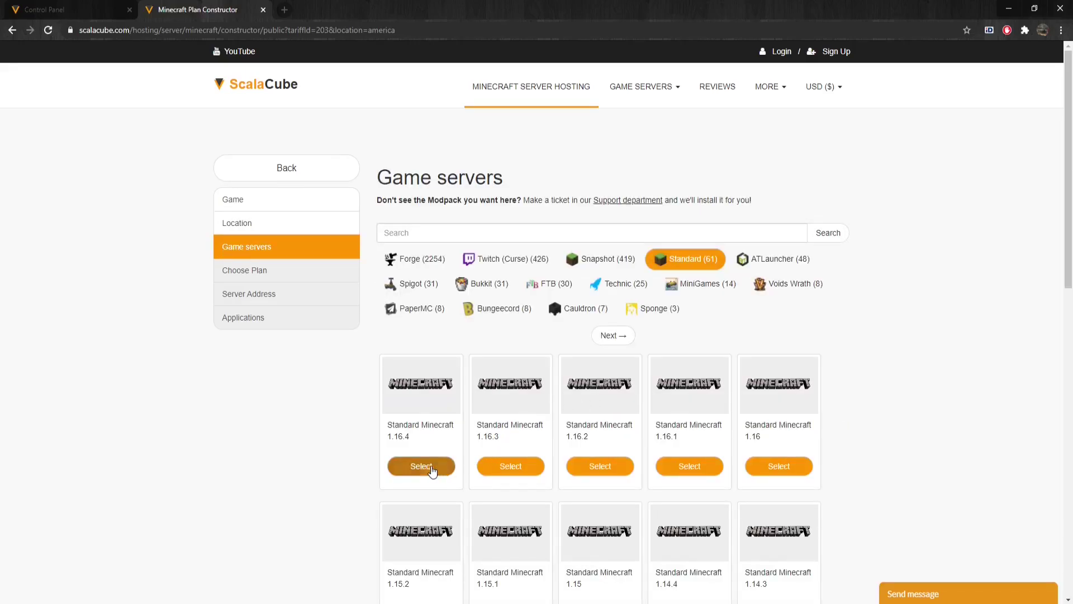
pyautogui.click(426, 466)
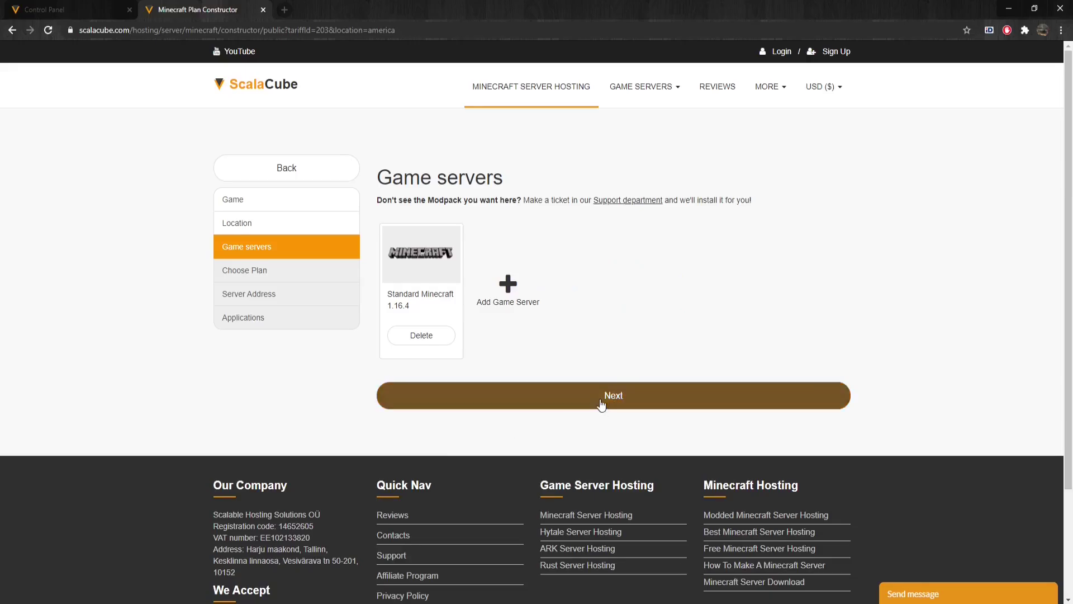
pyautogui.click(609, 400)
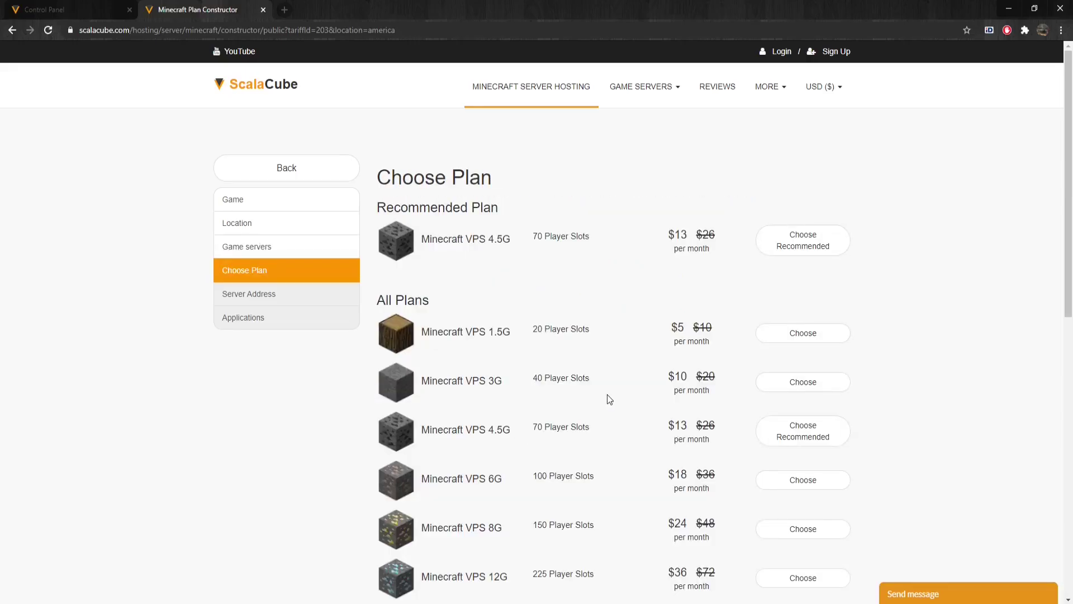
pyautogui.click(798, 250)
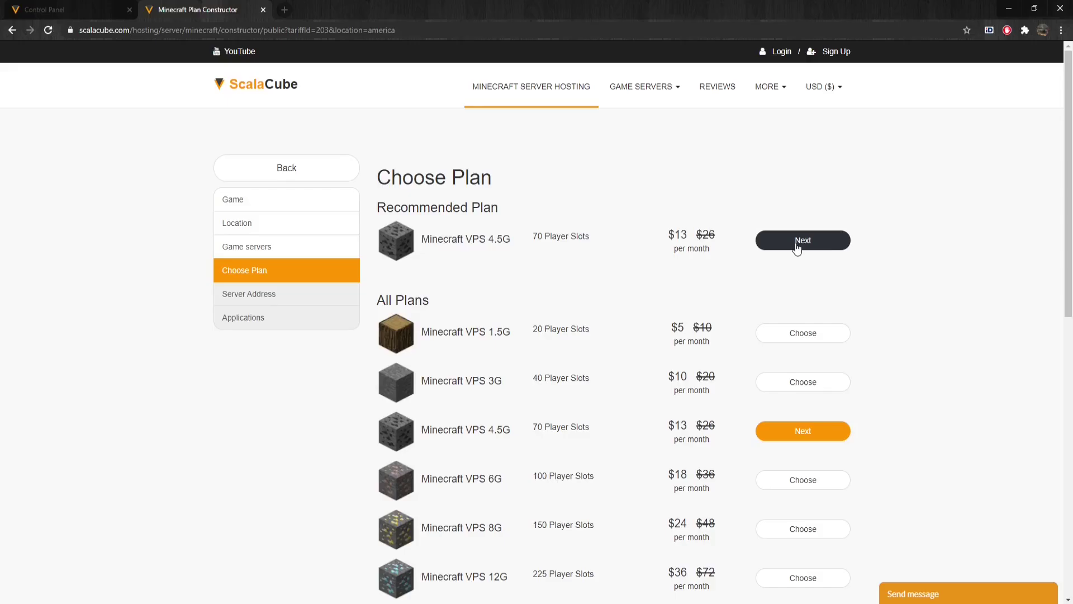
# Confirm the VPS 4.5G plan, keep the free IP-with-port address, and skip add-on applications.
pyautogui.click(797, 243)
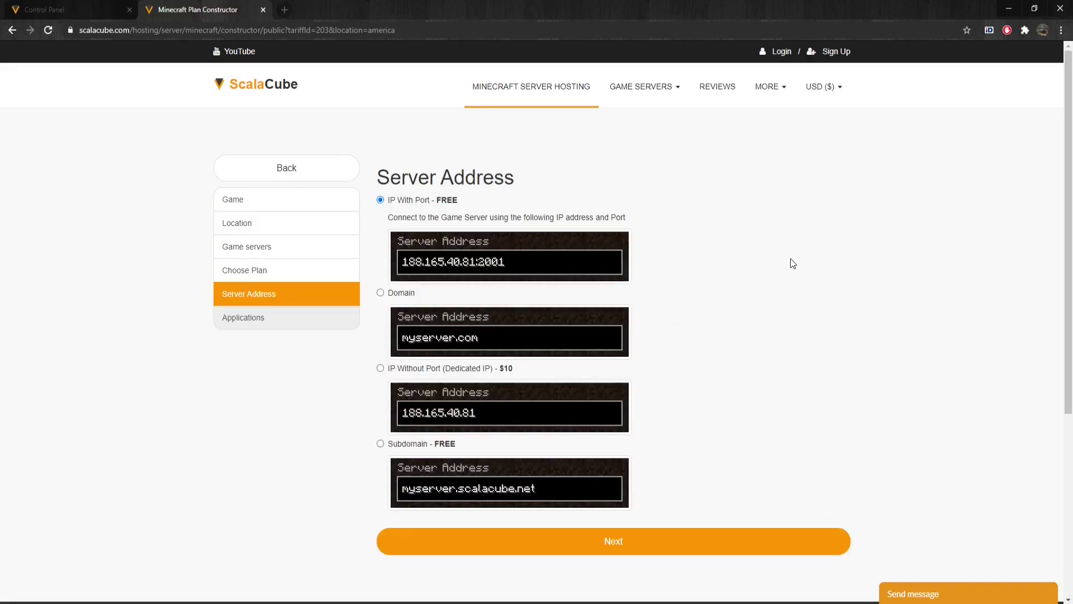
pyautogui.click(611, 542)
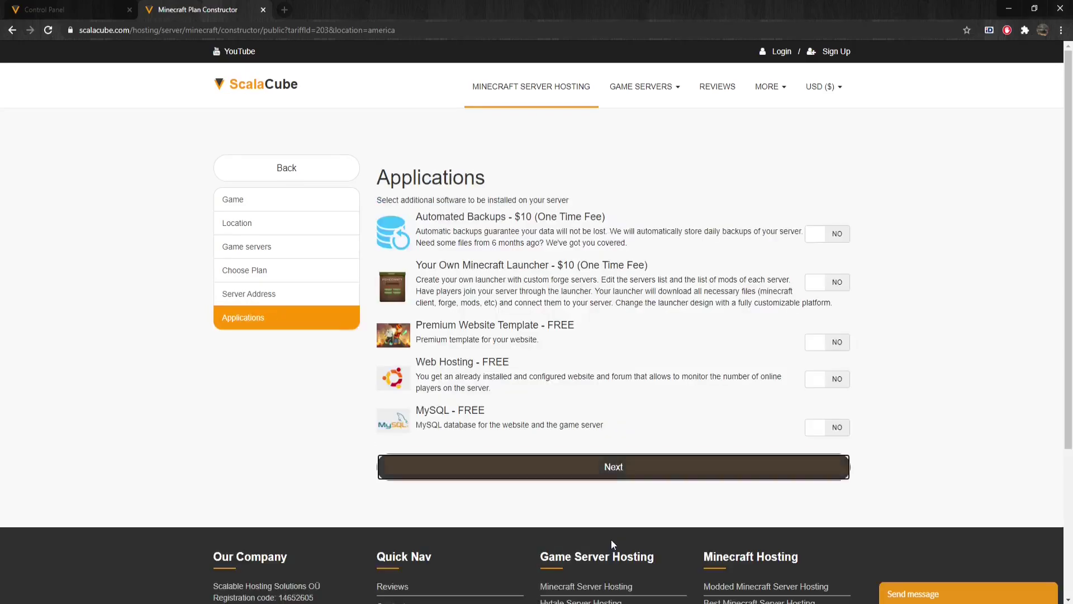
pyautogui.click(614, 472)
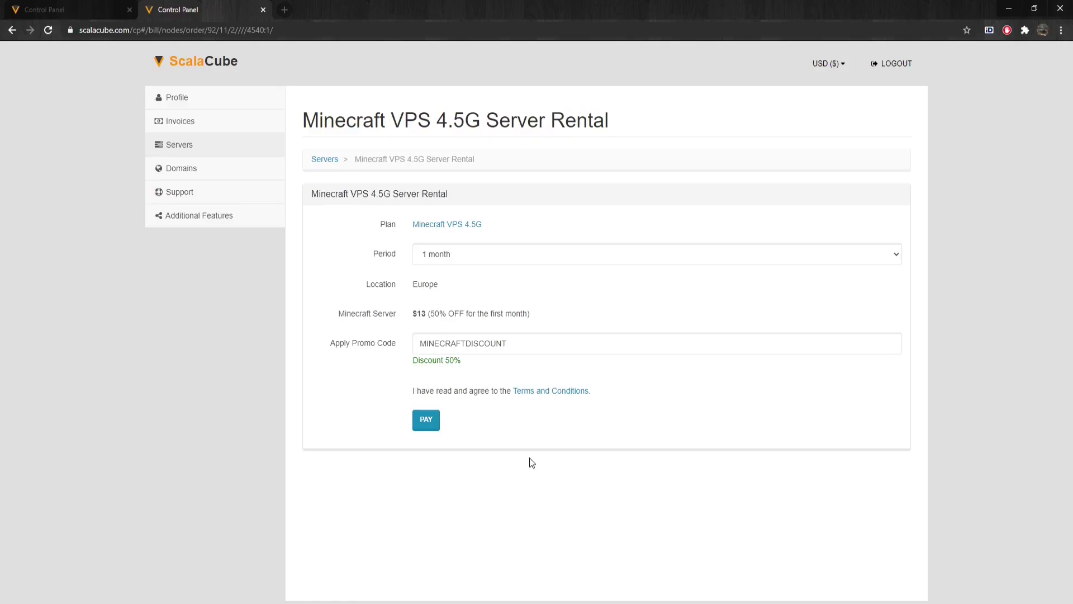
# Pay for the order, then copy server address 149.202.149.150:2007 from its management page.
pyautogui.click(431, 424)
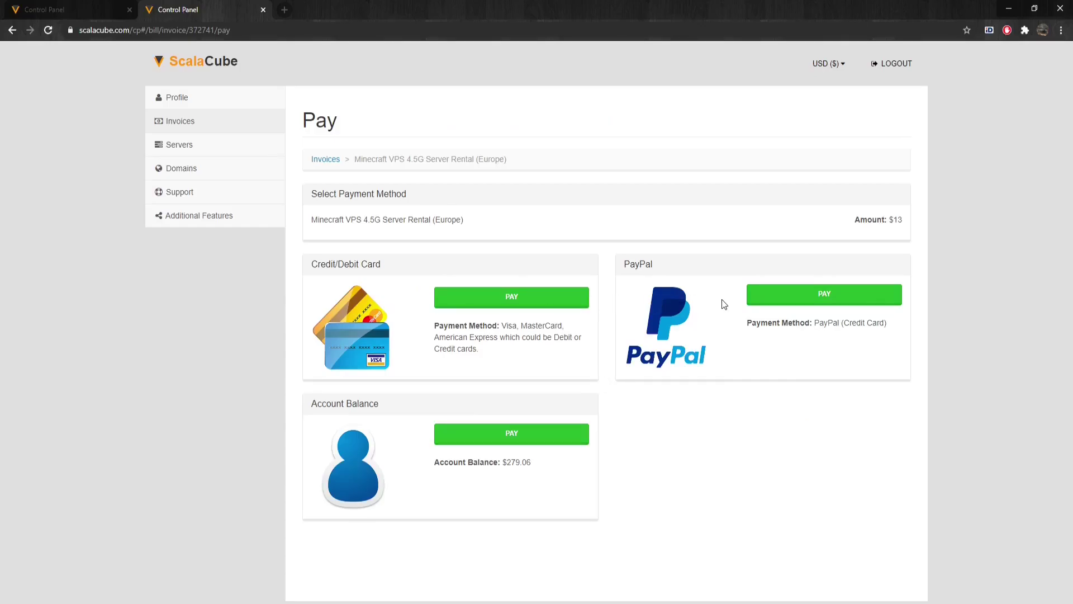
pyautogui.click(186, 148)
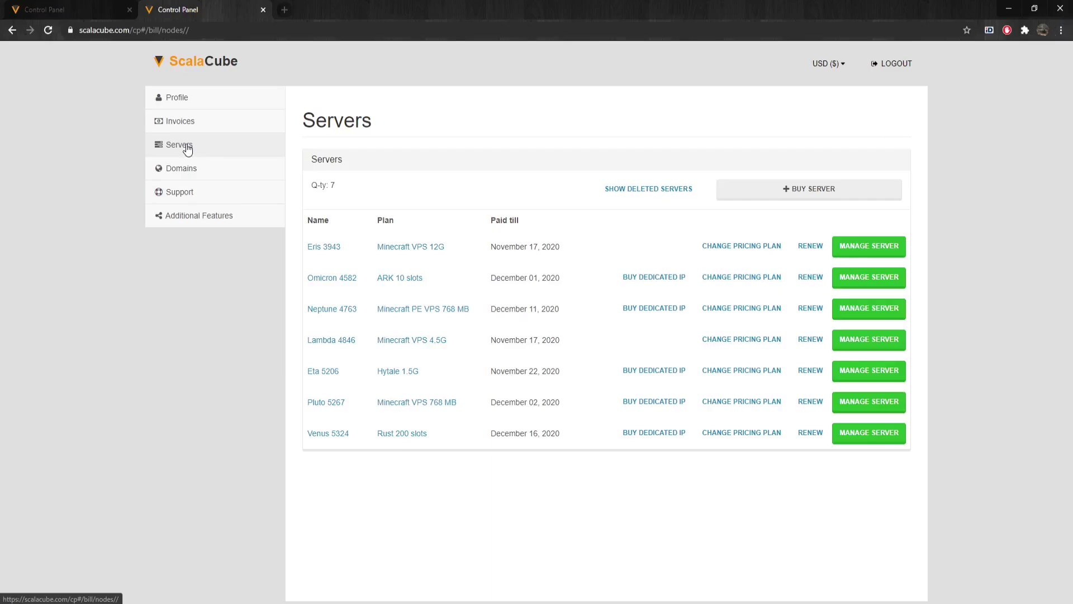
pyautogui.click(867, 254)
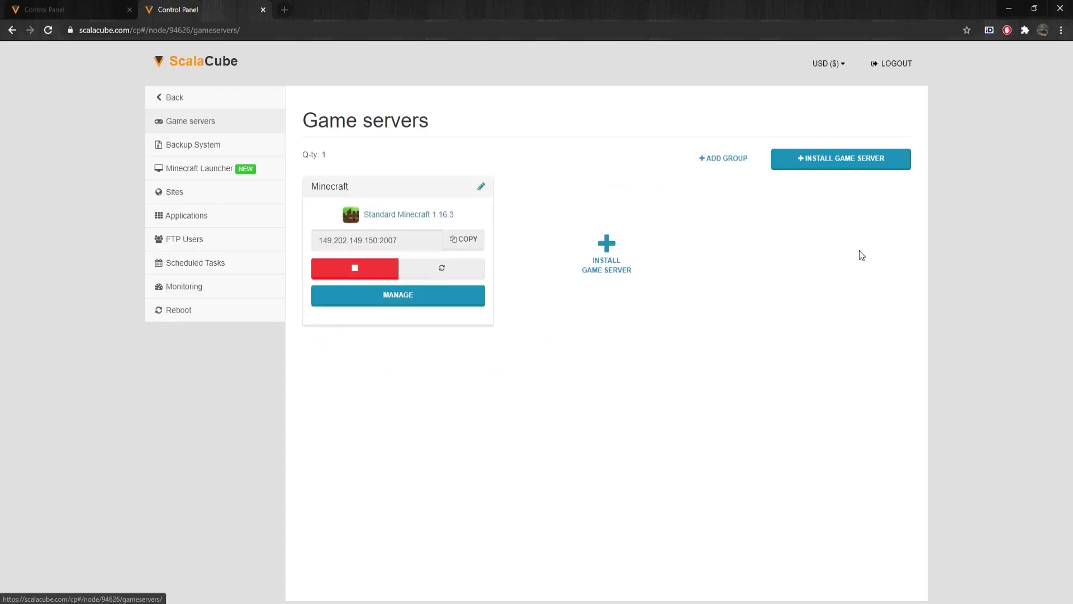
pyautogui.click(465, 241)
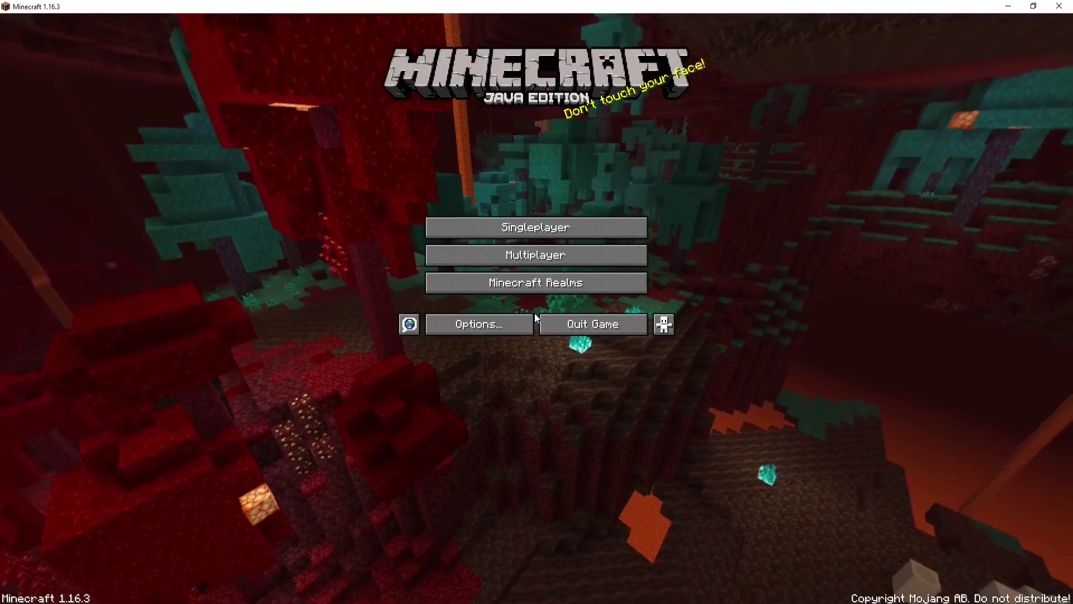
# Add server 149.202.149.150:2007 to Minecraft's multiplayer list and join it.
pyautogui.click(534, 259)
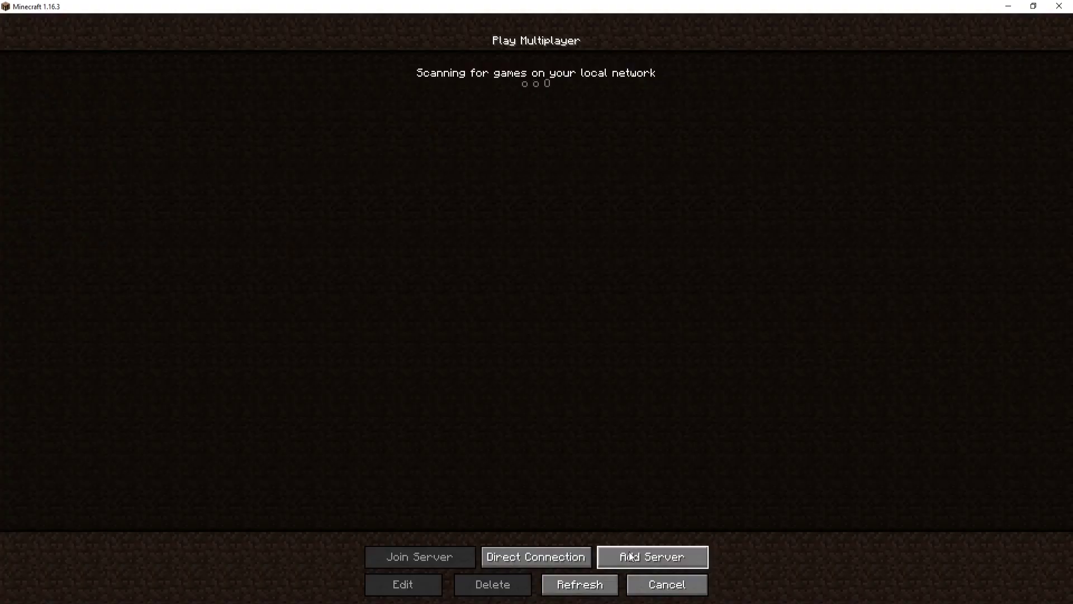
pyautogui.click(652, 556)
pyautogui.click(509, 150)
pyautogui.hotkey('ctrl', 'v')
pyautogui.click(531, 304)
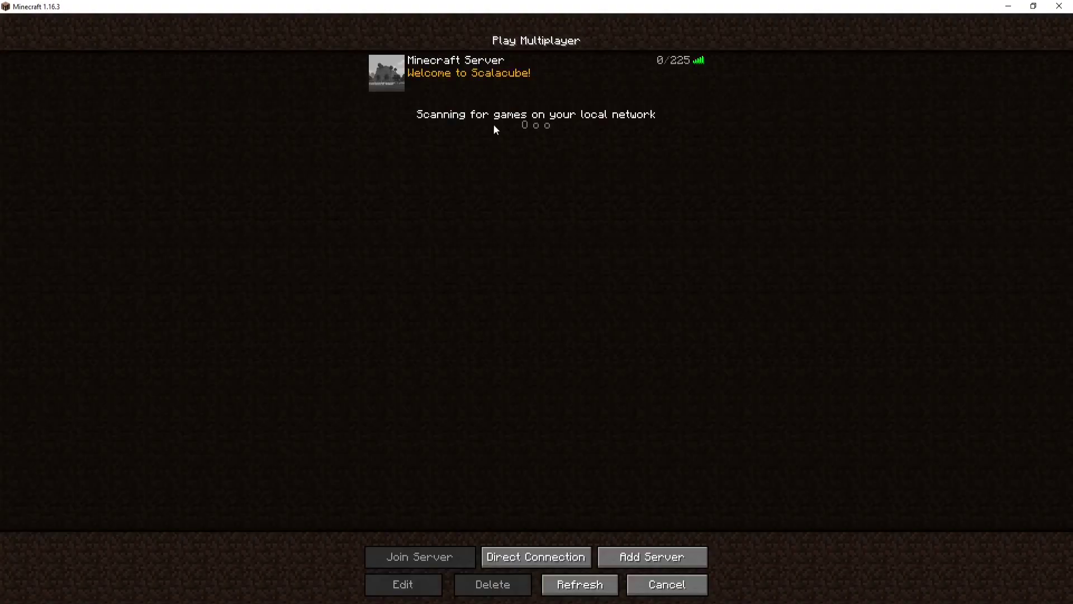
pyautogui.doubleClick(491, 76)
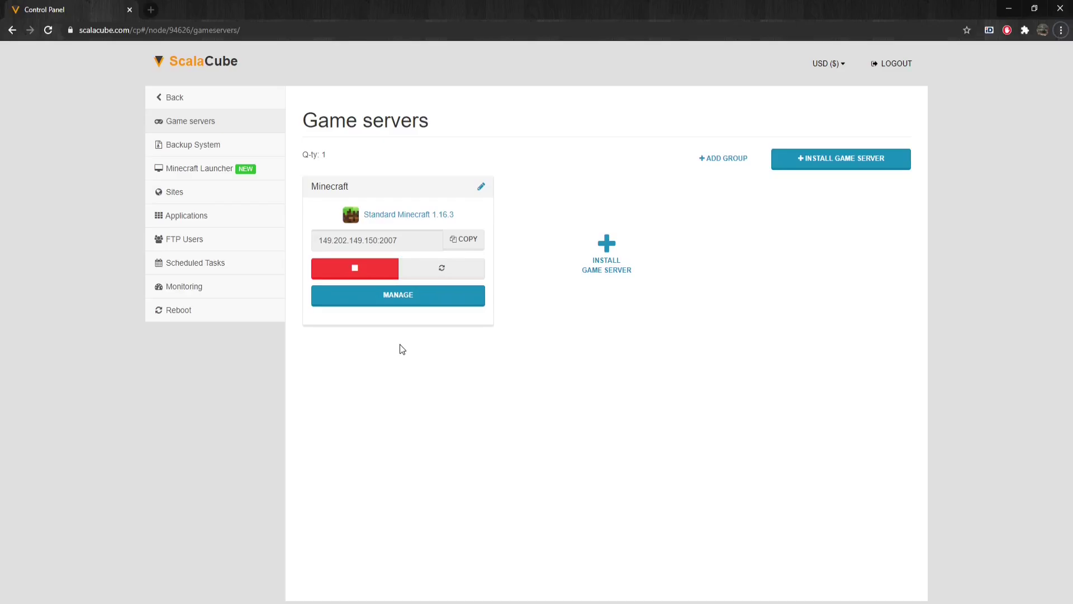
# Open the server's management page, view its console logs, then open Become Admin.
pyautogui.click(397, 295)
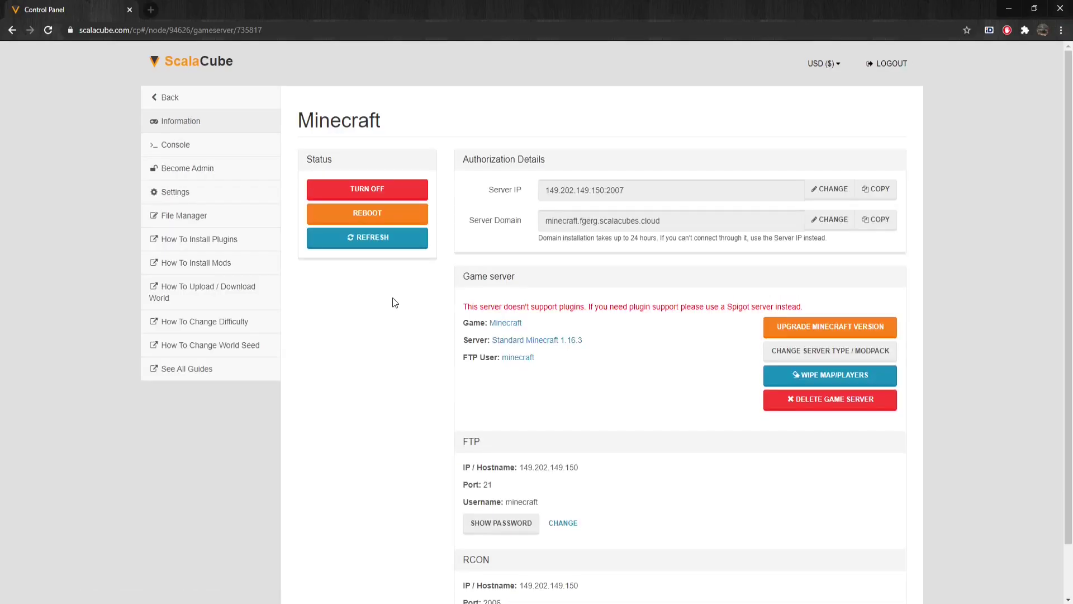
pyautogui.click(174, 145)
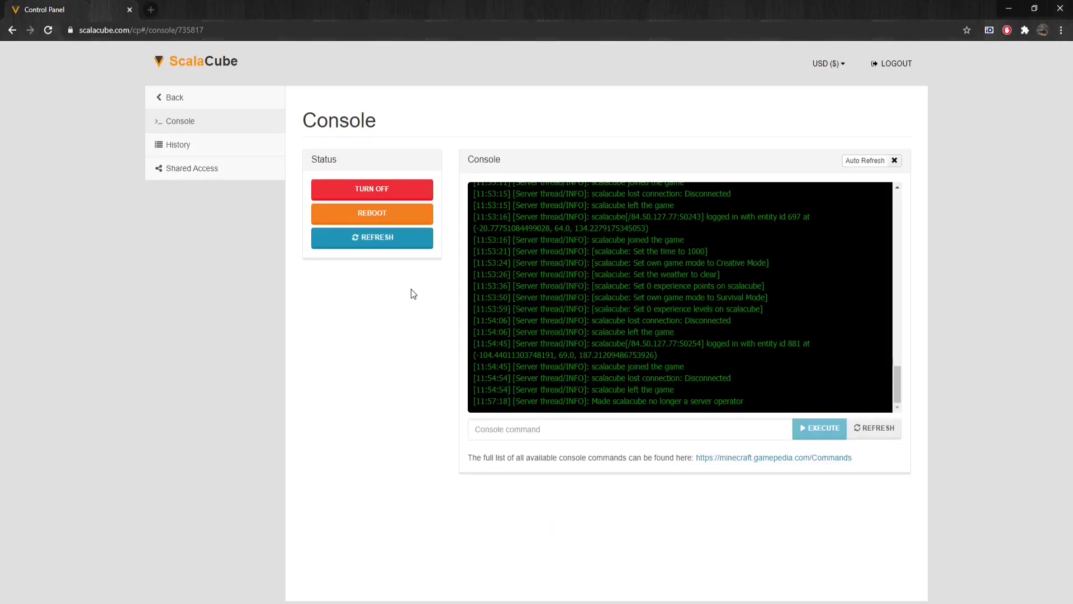
pyautogui.click(171, 99)
pyautogui.click(184, 172)
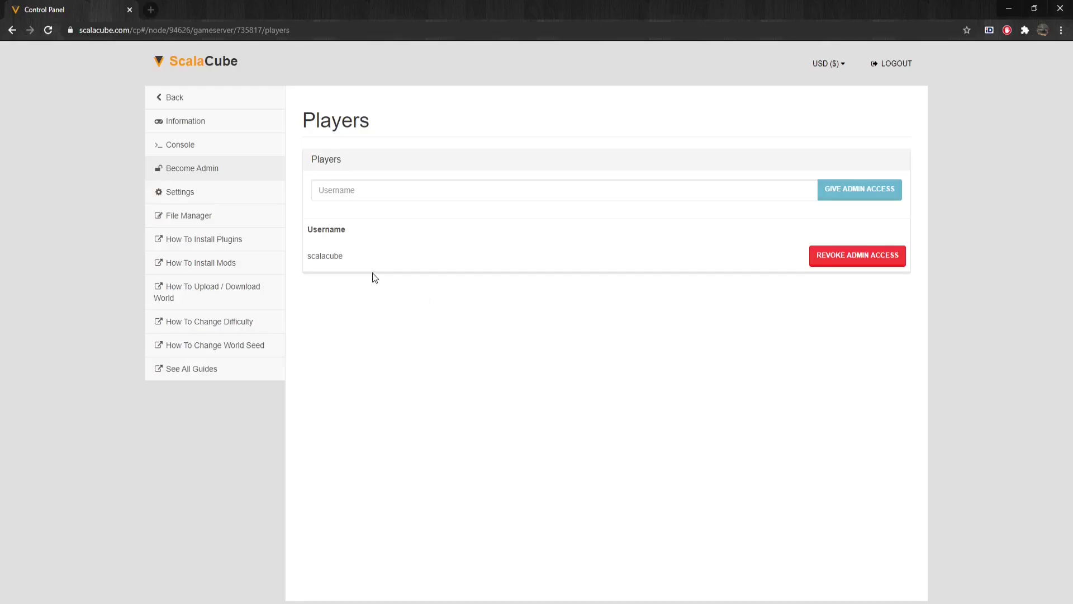
# View the server's Settings and File Manager, then go back to the game servers list.
pyautogui.click(198, 199)
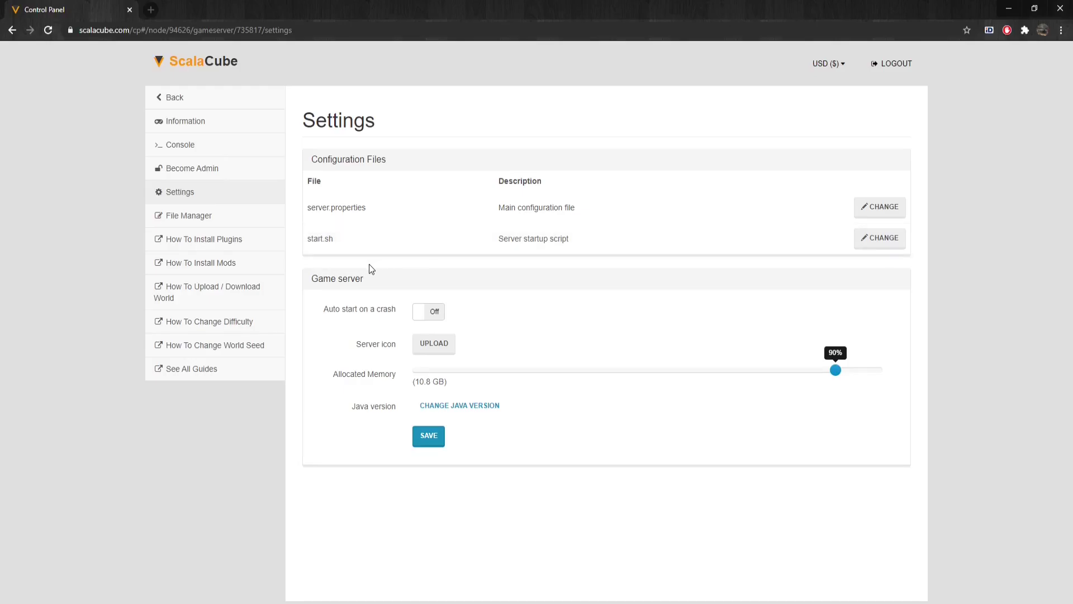
pyautogui.click(223, 222)
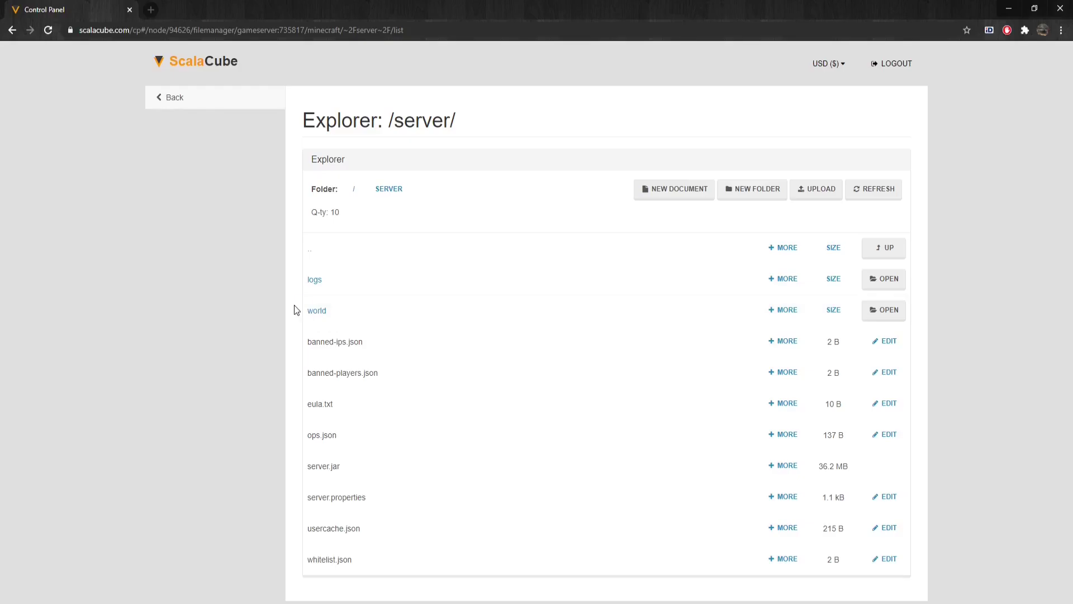
pyautogui.click(175, 102)
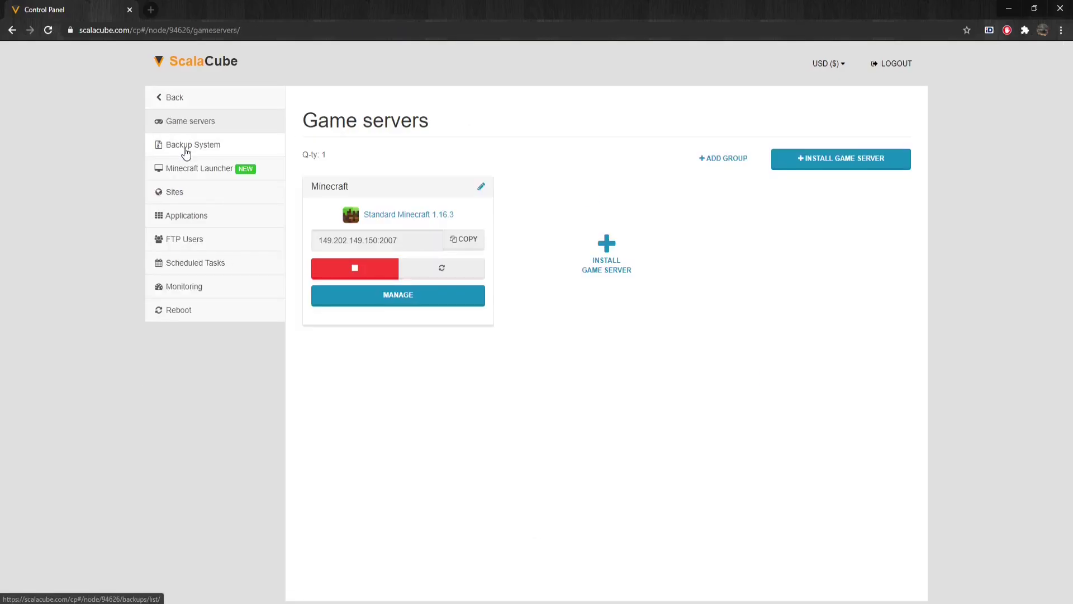
# Browse the Backup System, Minecraft Launcher, Sites and Applications pages in turn.
pyautogui.click(186, 149)
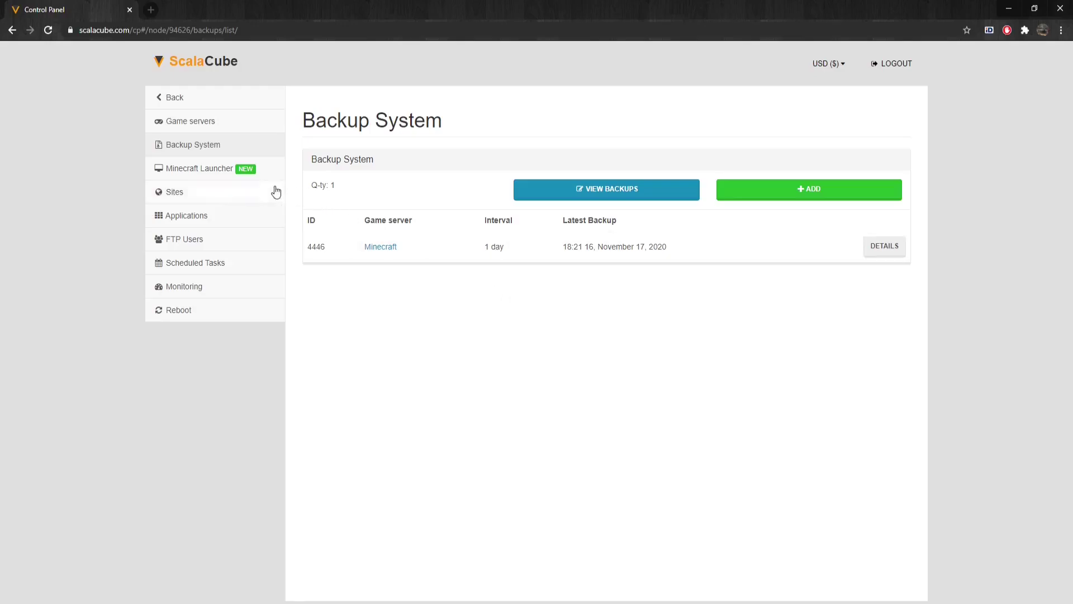
pyautogui.click(232, 177)
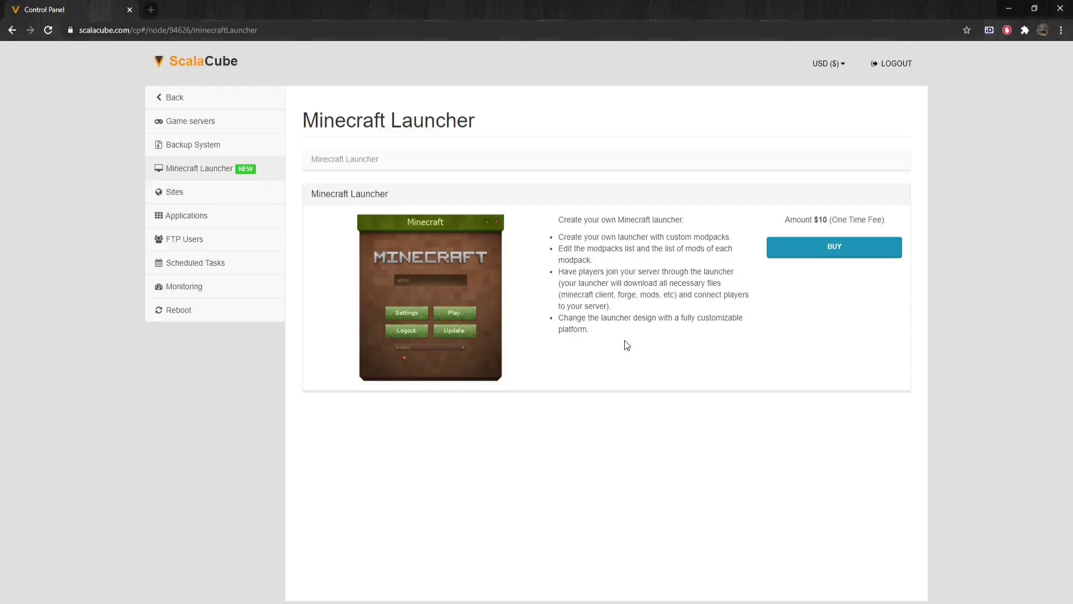
pyautogui.click(185, 197)
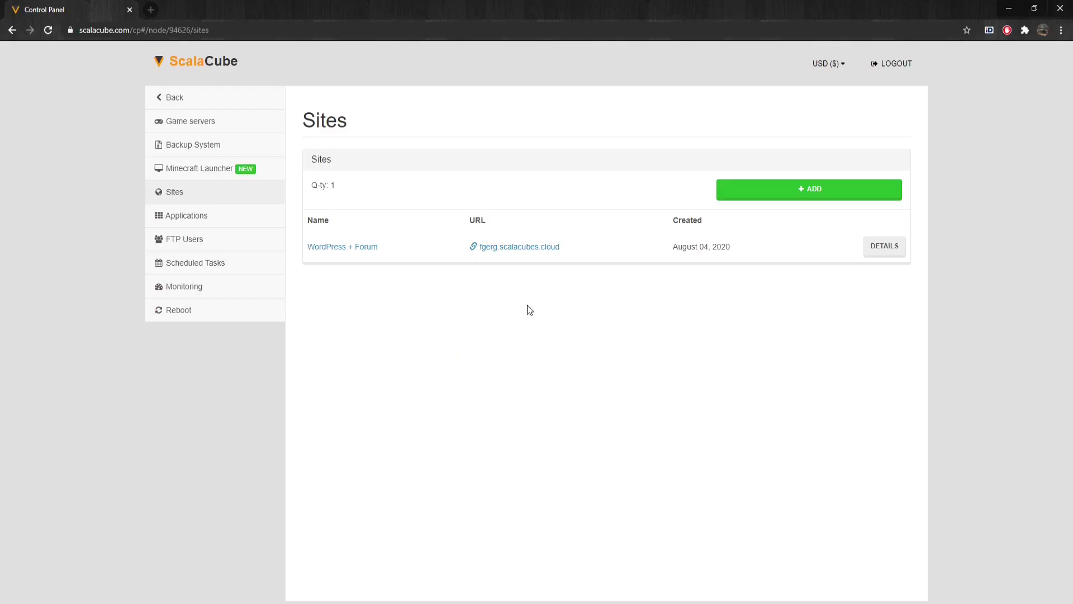
pyautogui.click(197, 216)
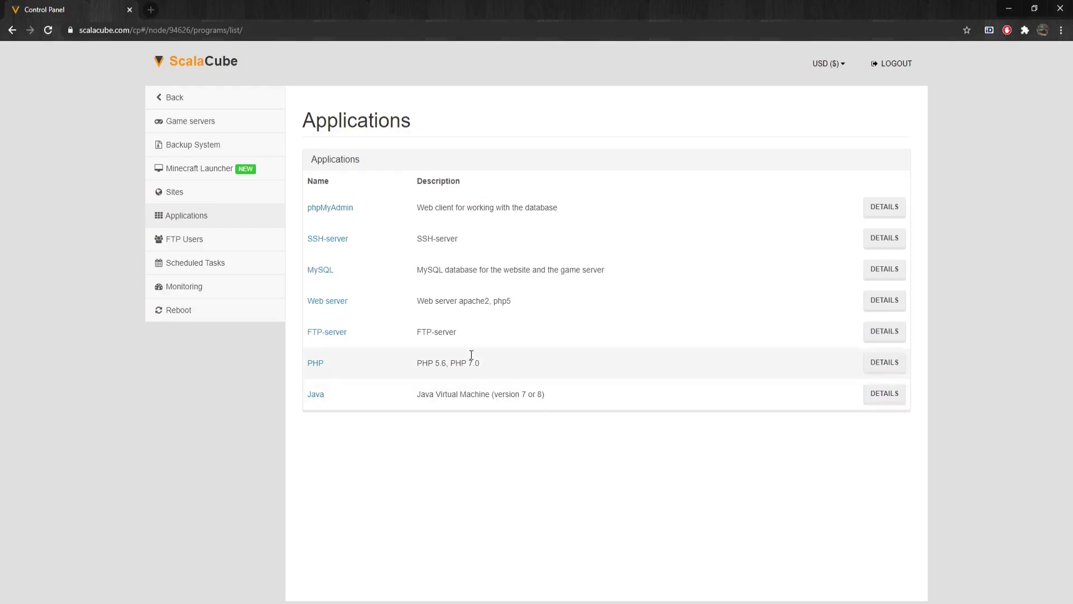
# Review the FTP Users and Scheduled Tasks pages, then start a new scheduled task.
pyautogui.click(225, 240)
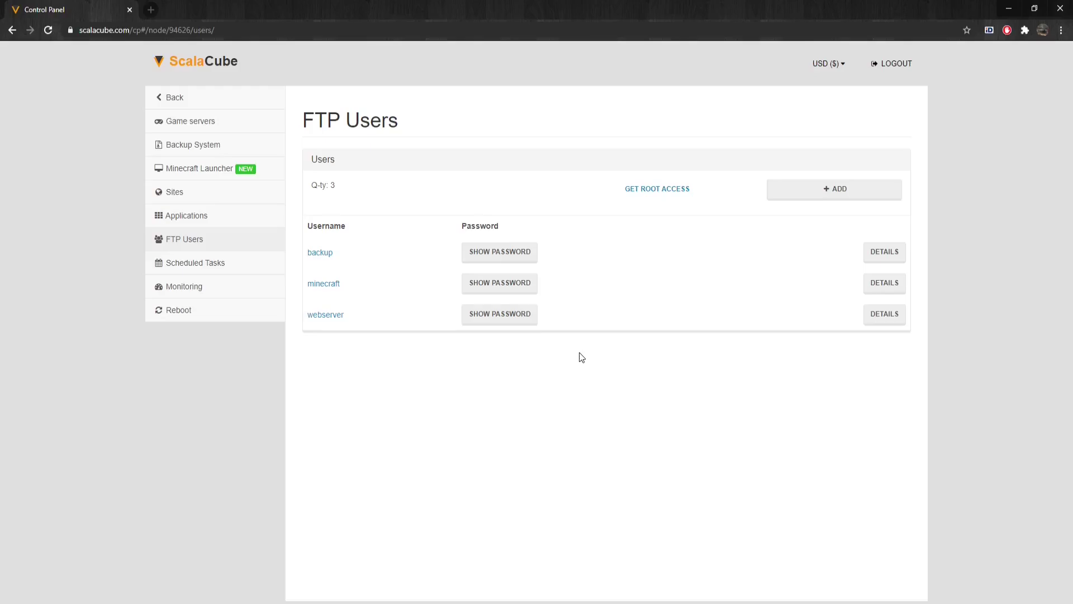
pyautogui.click(209, 267)
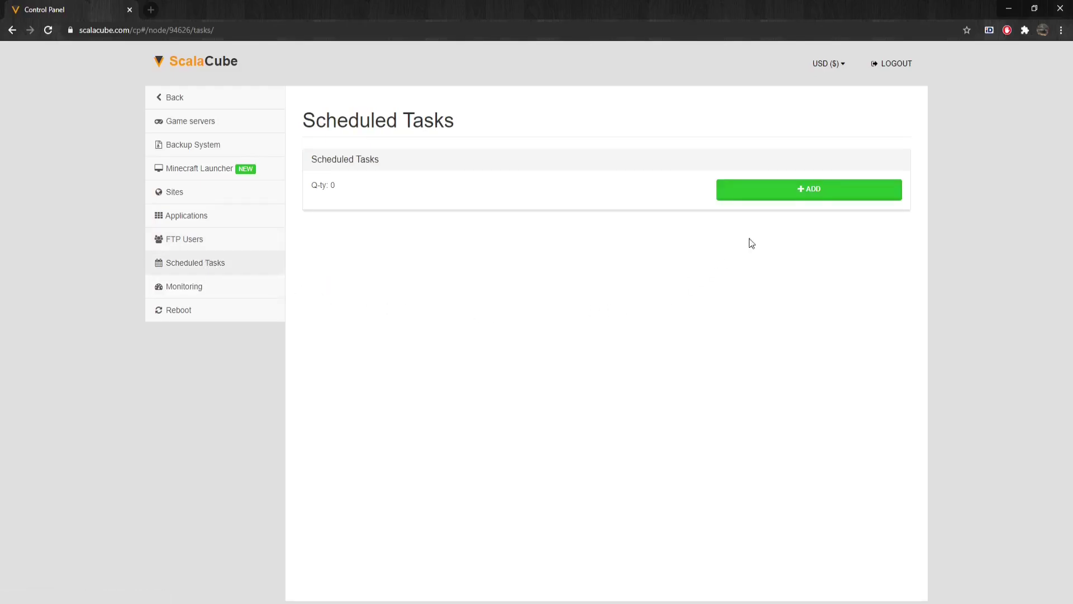
pyautogui.click(788, 200)
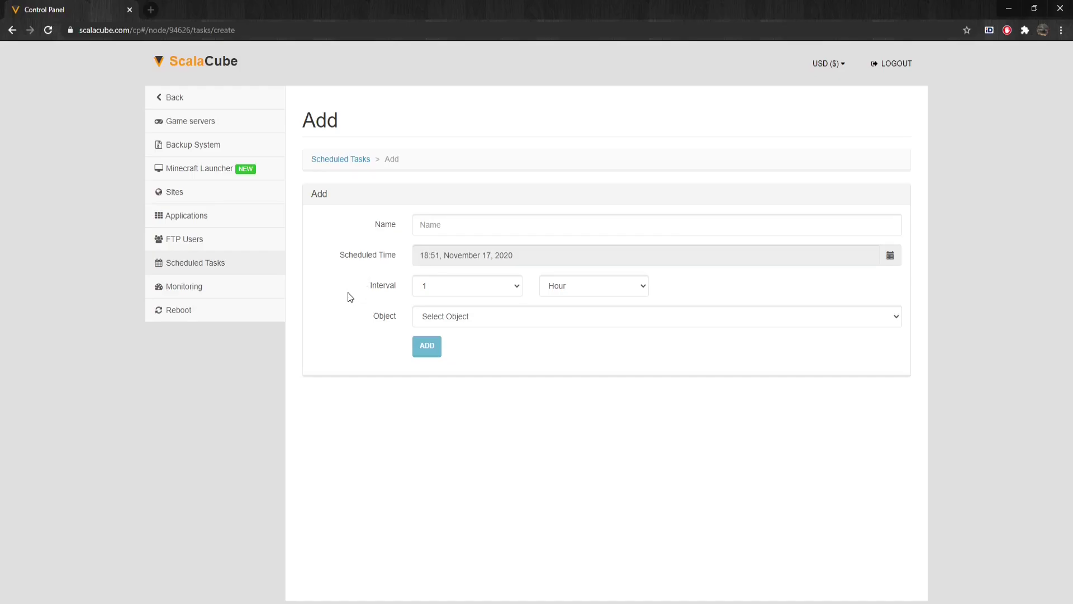
# Open Monitoring to view the 28% RAM, 3% CPU and 7% storage gauges, then show the RAM graph.
pyautogui.click(228, 290)
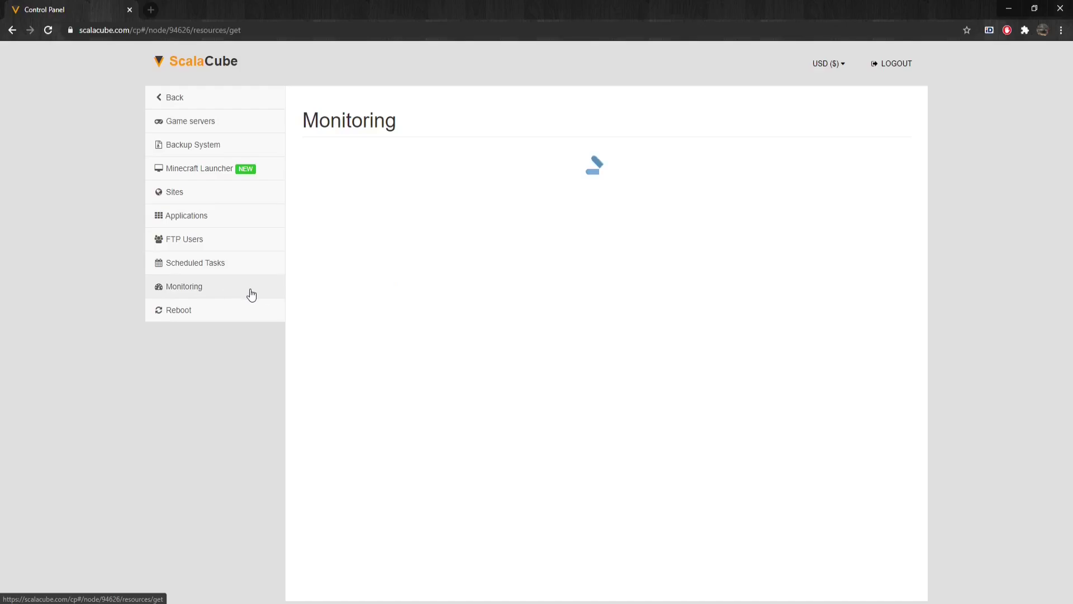
pyautogui.click(452, 528)
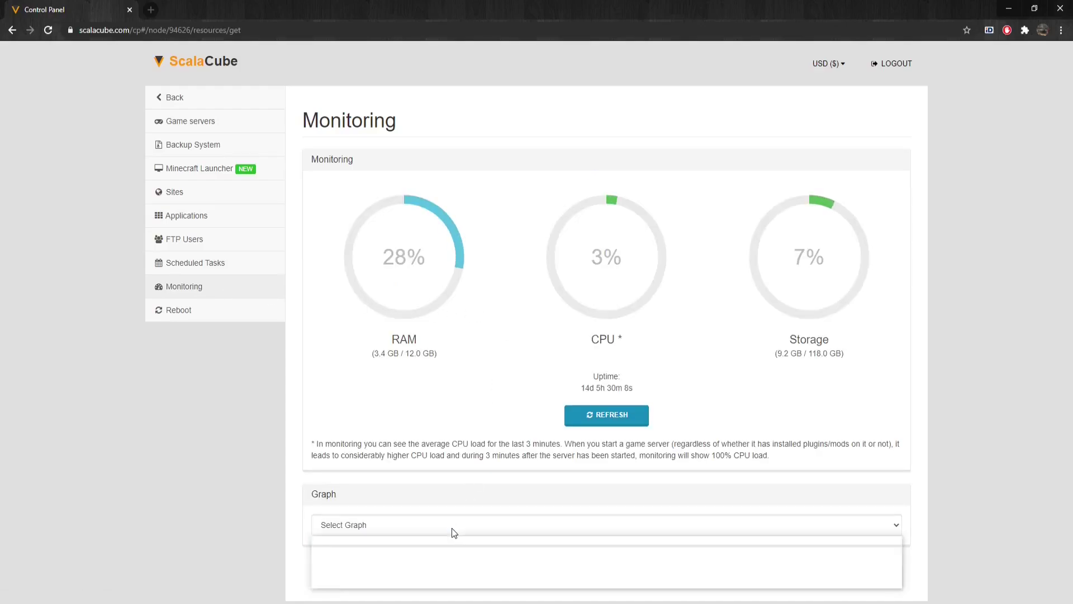
pyautogui.click(377, 571)
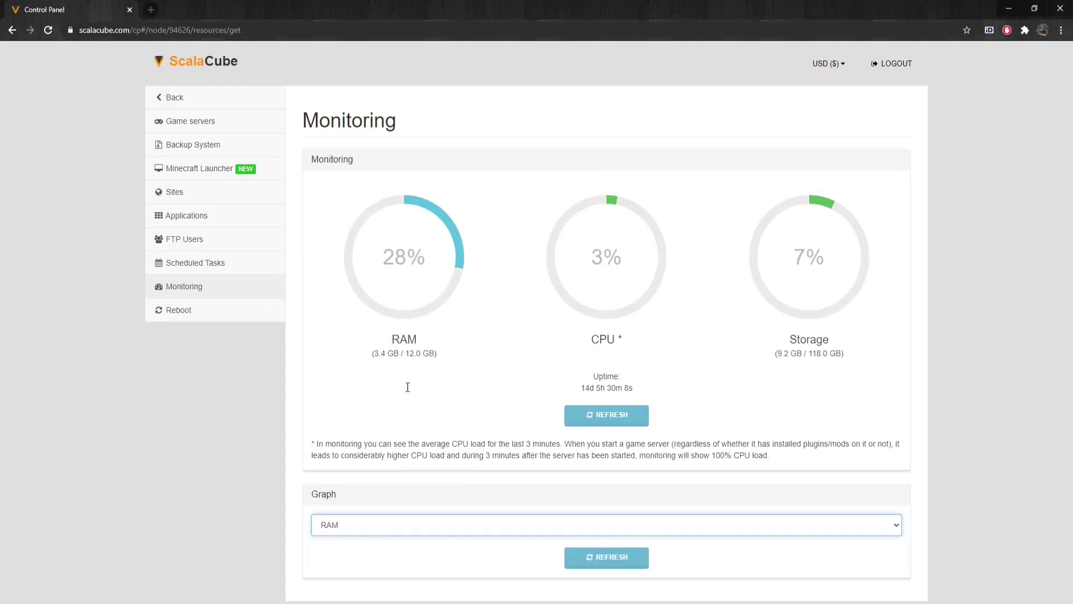
pyautogui.scroll(-2, 404, 385)
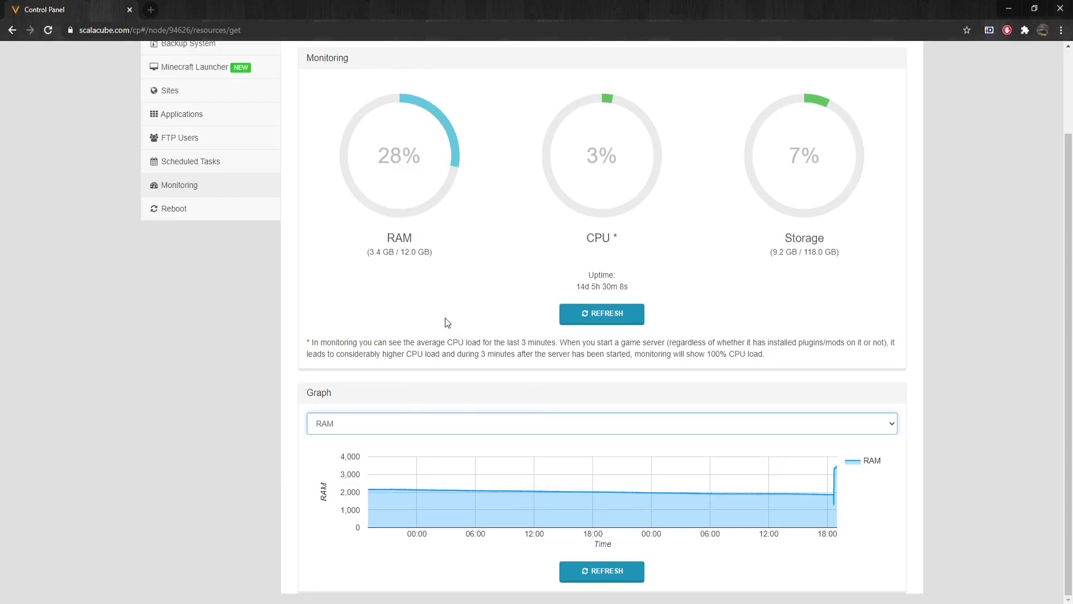
pyautogui.scroll(1, 446, 318)
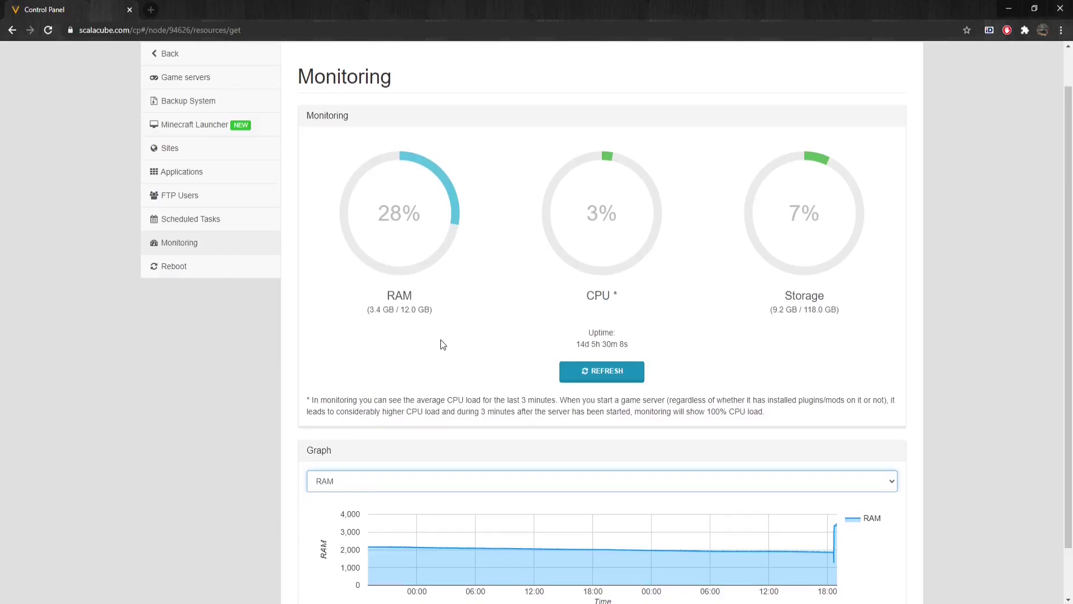